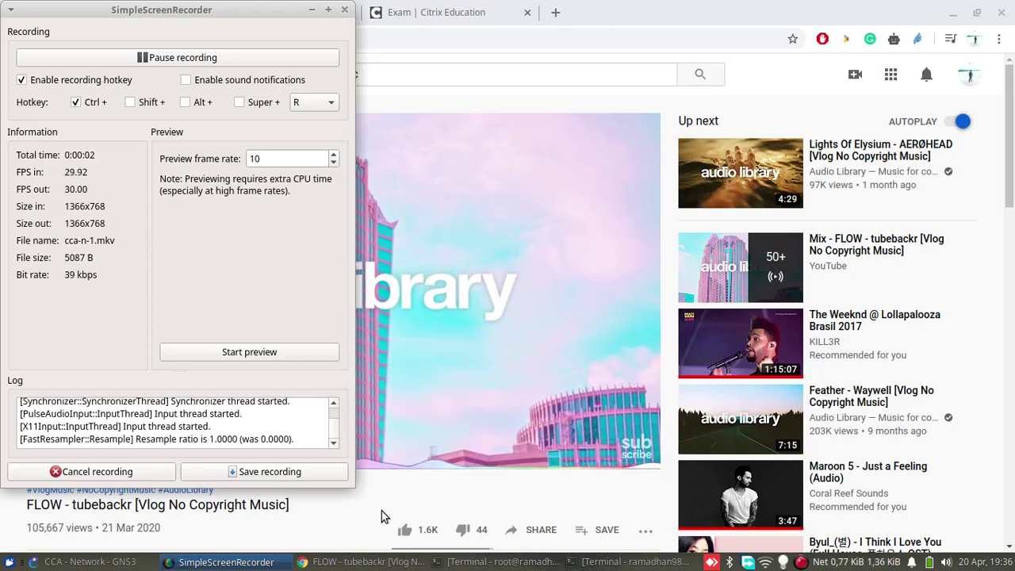
Bring the browser's YouTube video page in front of the SimpleScreenRecorder window.
{"action": "left_click", "coordinate": [381, 510]}
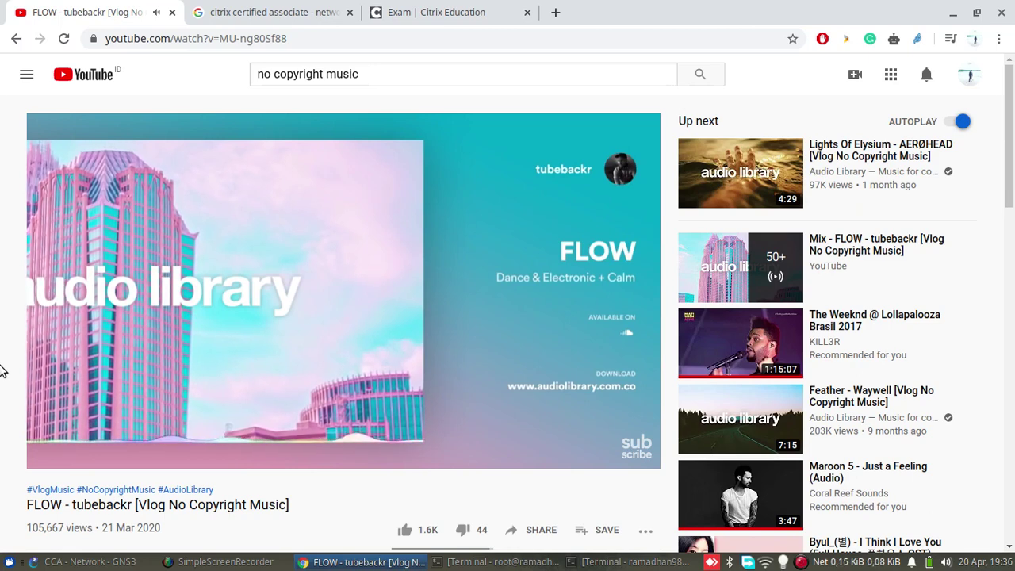
Review the exam sections on the Citrix ADC 12 Essentials and Traffic Management (1Y0-240) page.
{"action": "left_click", "coordinate": [402, 6]}
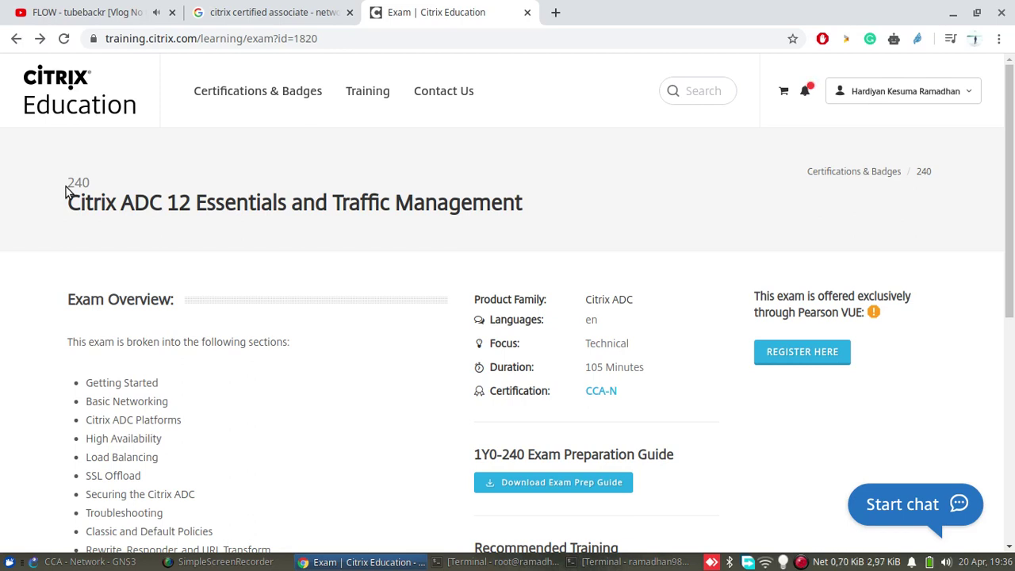
{"action": "scroll", "coordinate": [79, 206], "scroll_direction": "down", "scroll_amount": 2}
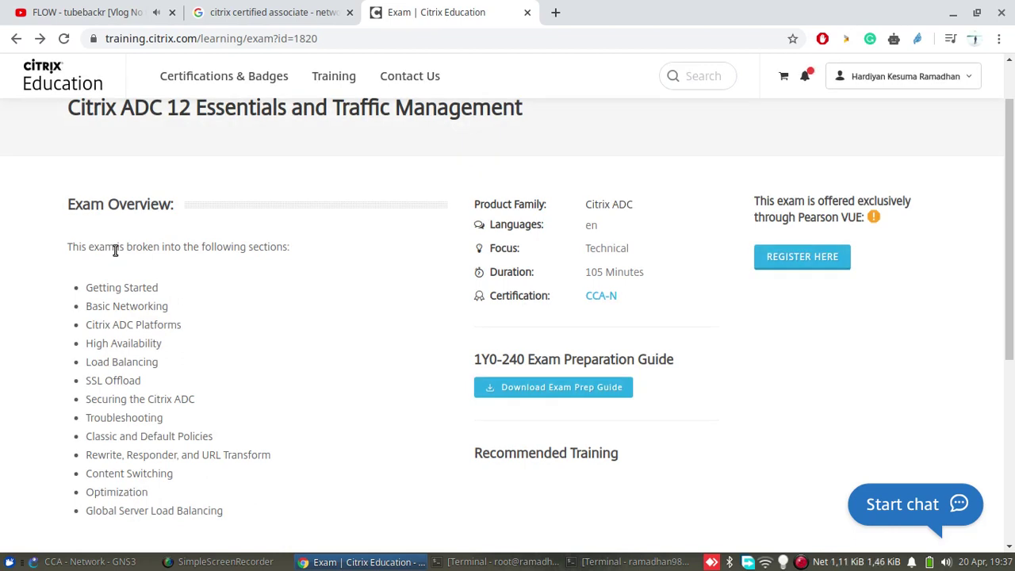
{"action": "scroll", "coordinate": [162, 296], "scroll_direction": "down", "scroll_amount": 1}
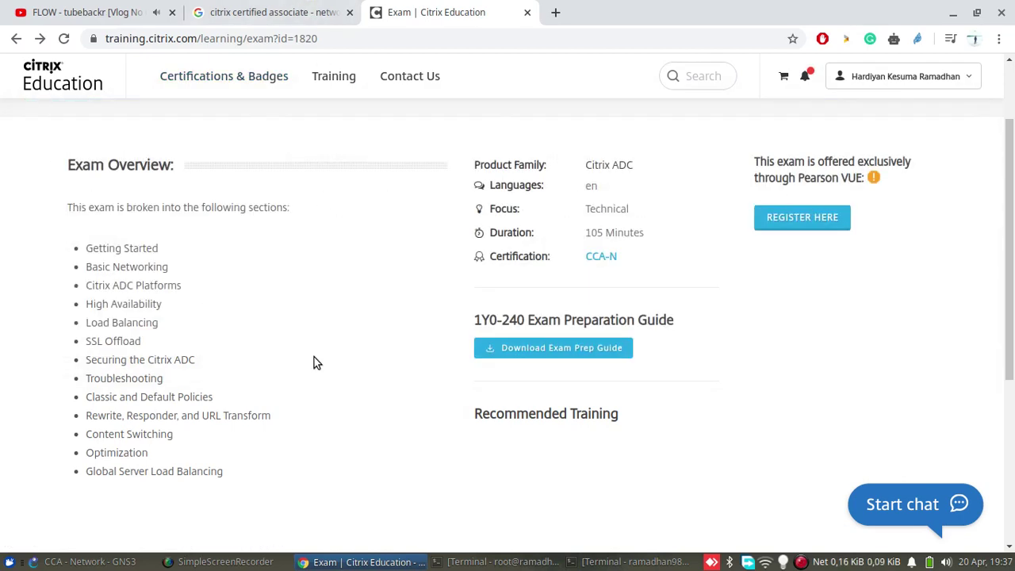
{"action": "left_click", "coordinate": [320, 8]}
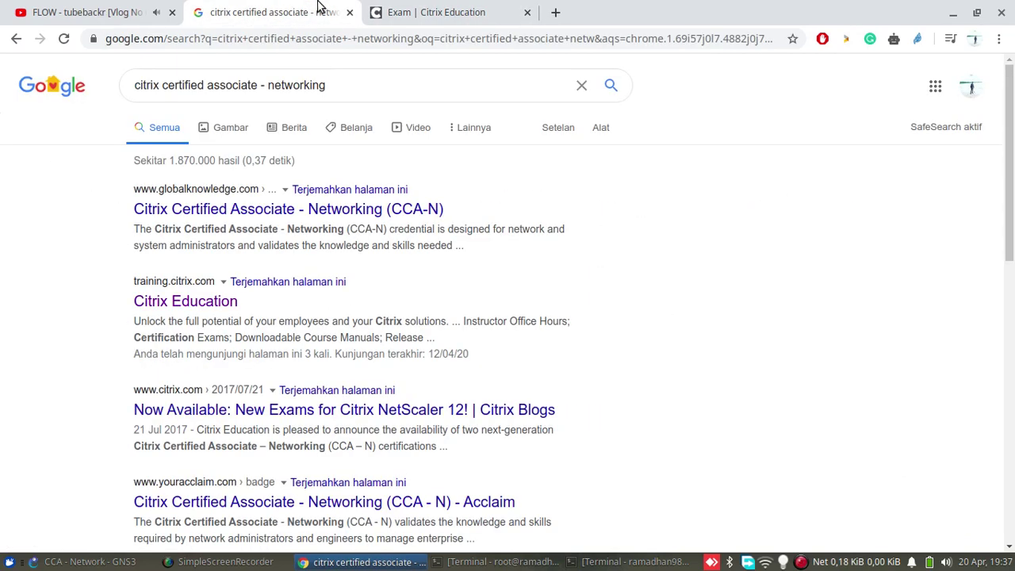
{"action": "left_click", "coordinate": [405, 12]}
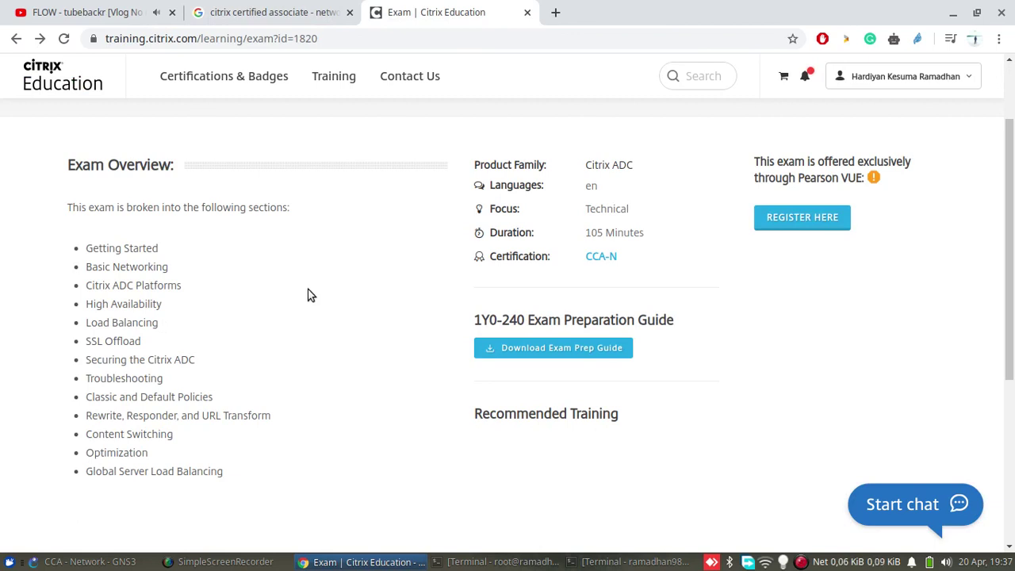
{"action": "scroll", "coordinate": [308, 292], "scroll_direction": "down", "scroll_amount": 4}
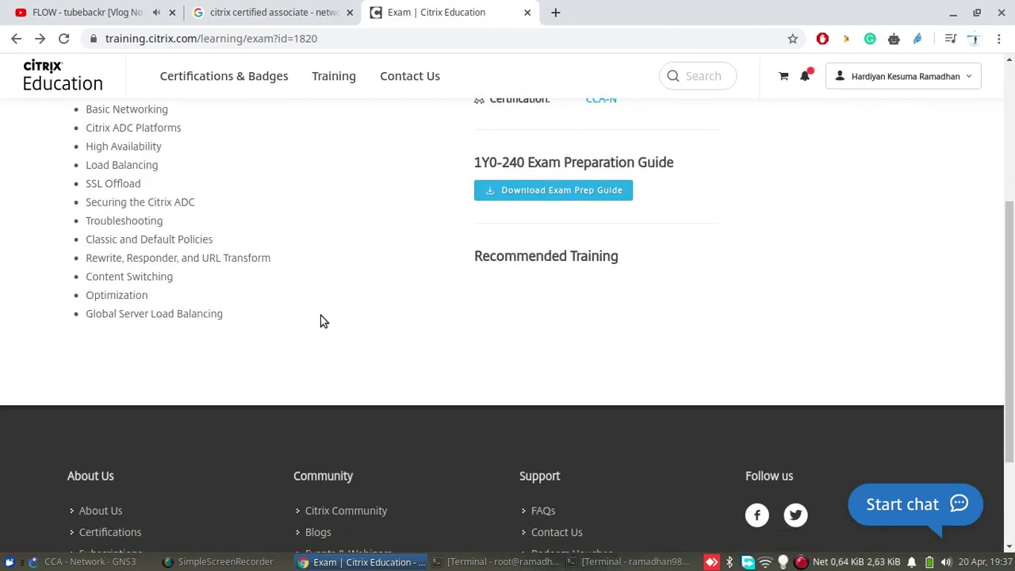
{"action": "scroll", "coordinate": [319, 319], "scroll_direction": "up", "scroll_amount": 3}
{"action": "scroll", "coordinate": [341, 200], "scroll_direction": "up", "scroll_amount": 4}
{"action": "scroll", "coordinate": [341, 204], "scroll_direction": "up", "scroll_amount": 1}
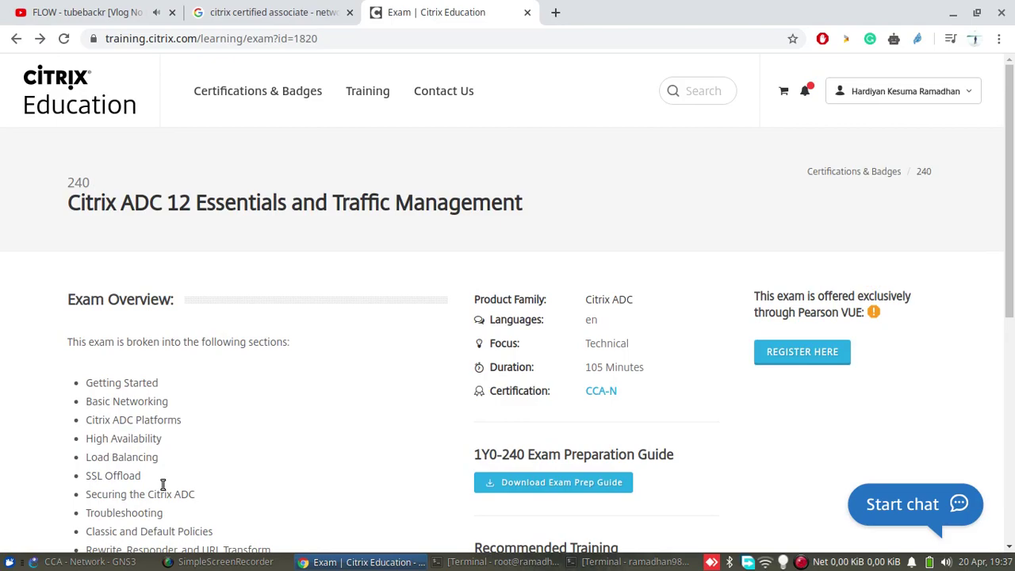
Log in to the VPX-12-1 console as nsroot, then return to the Citrix exam page.
{"action": "left_click", "coordinate": [89, 562]}
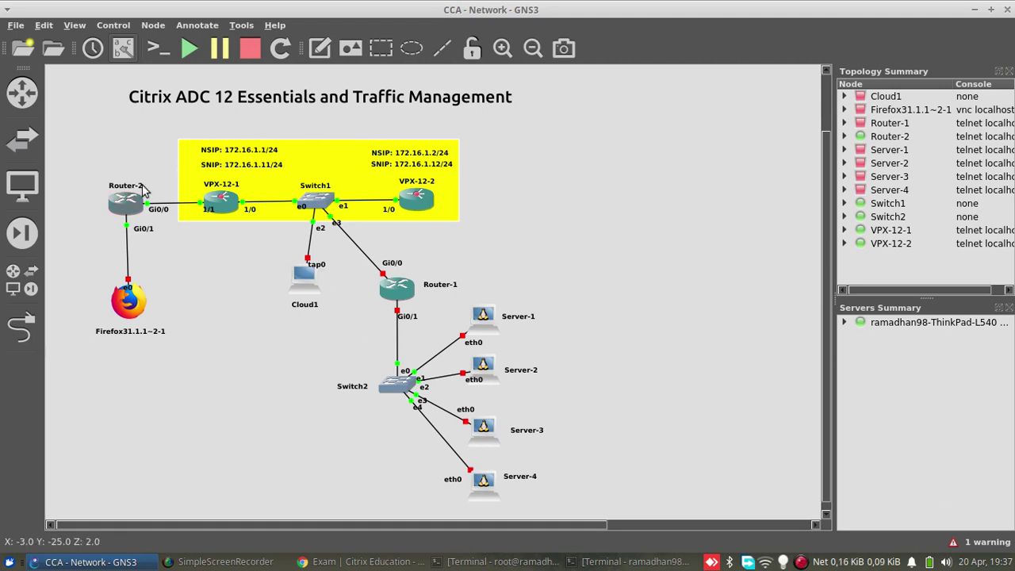
{"action": "double_click", "coordinate": [227, 204]}
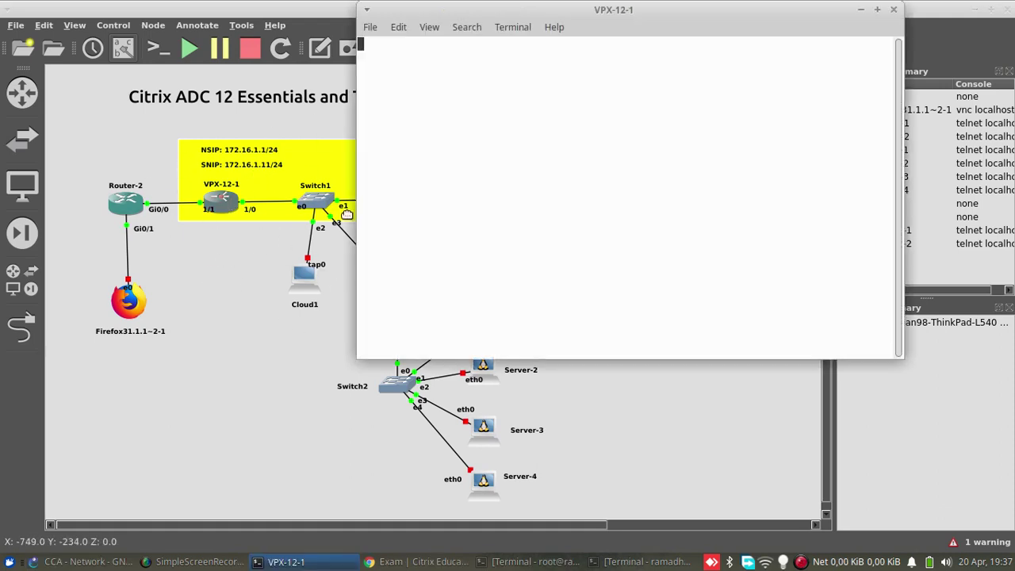
{"action": "type", "text": "nsroo"}
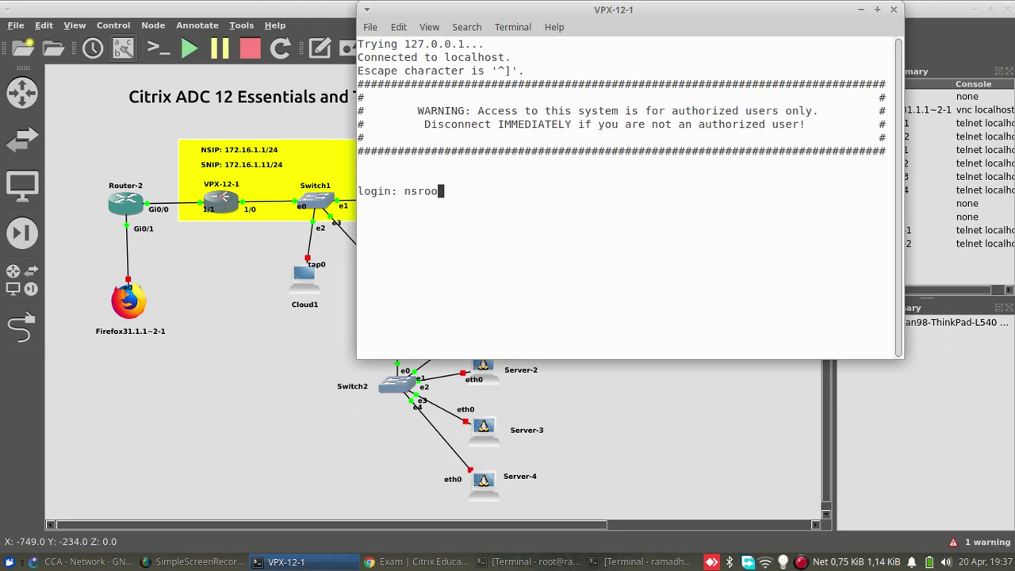
{"action": "type", "text": "t"}
{"action": "key", "text": "Return"}
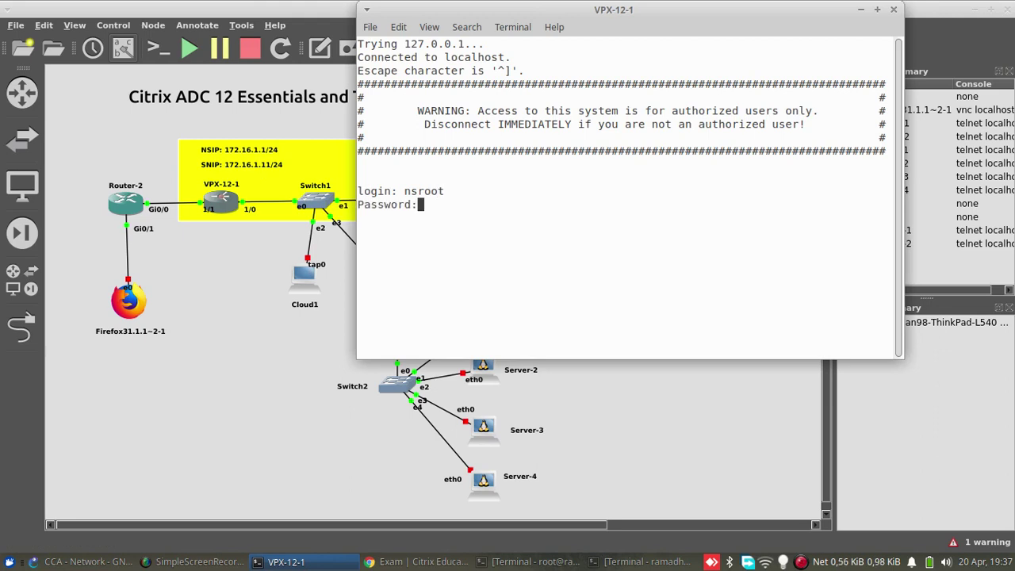
{"action": "key", "text": "Return"}
{"action": "key", "text": "Return"}
{"action": "key", "text": "Return"}
{"action": "key", "text": "Return"}
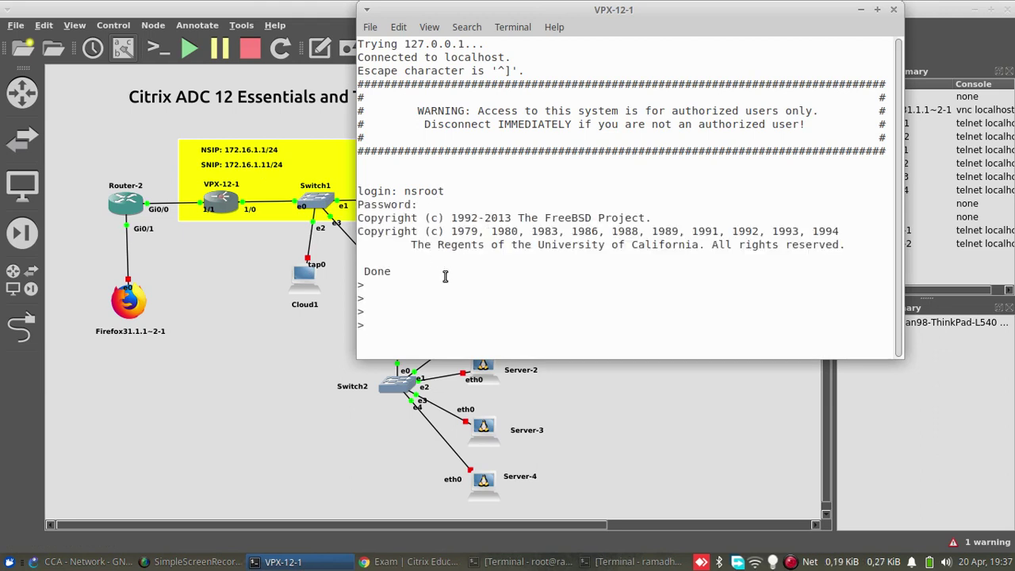
{"action": "left_click", "coordinate": [650, 439]}
Search Google for 'citrix gns3' and open the Marketplace NetScaler VPX page in a new tab.
{"action": "left_click", "coordinate": [394, 563]}
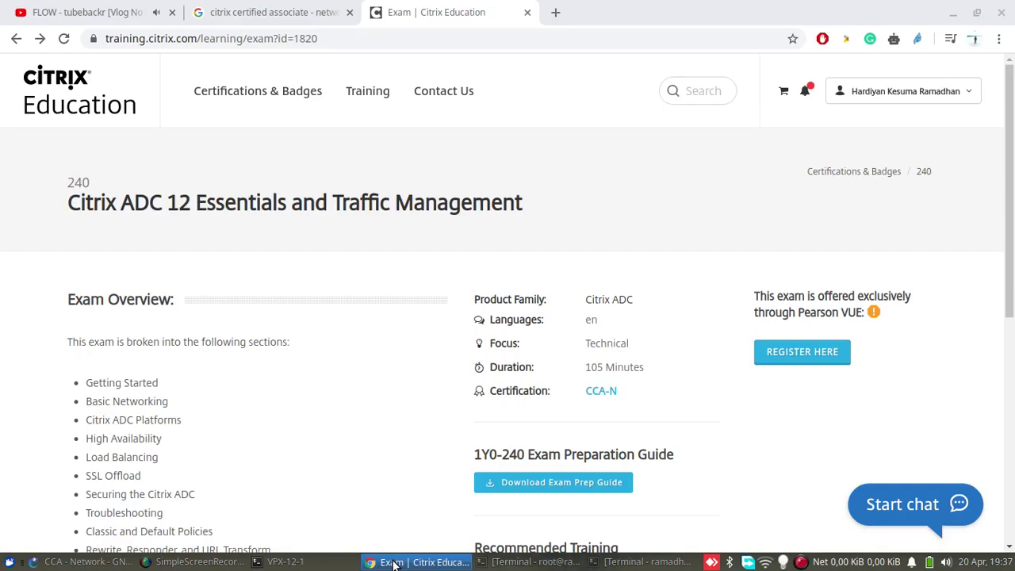
{"action": "left_click", "coordinate": [555, 12]}
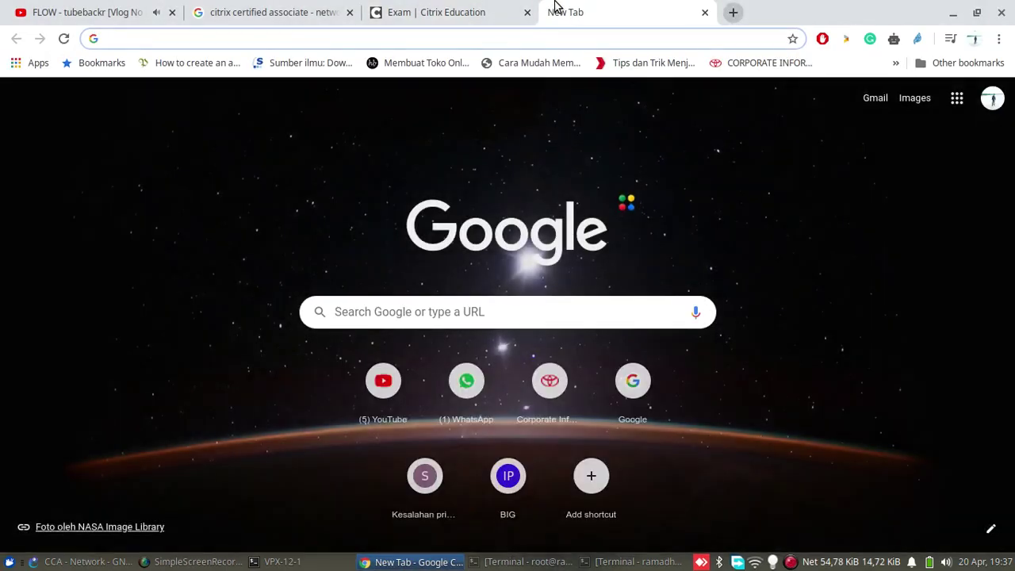
{"action": "type", "text": "citrix gns3"}
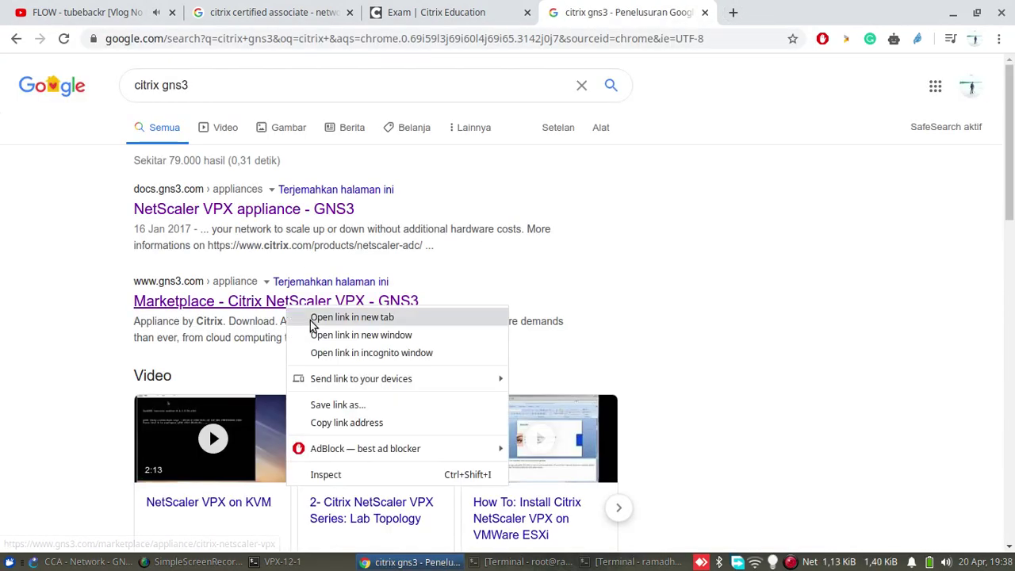
{"action": "left_click", "coordinate": [333, 318]}
{"action": "left_click", "coordinate": [704, 12]}
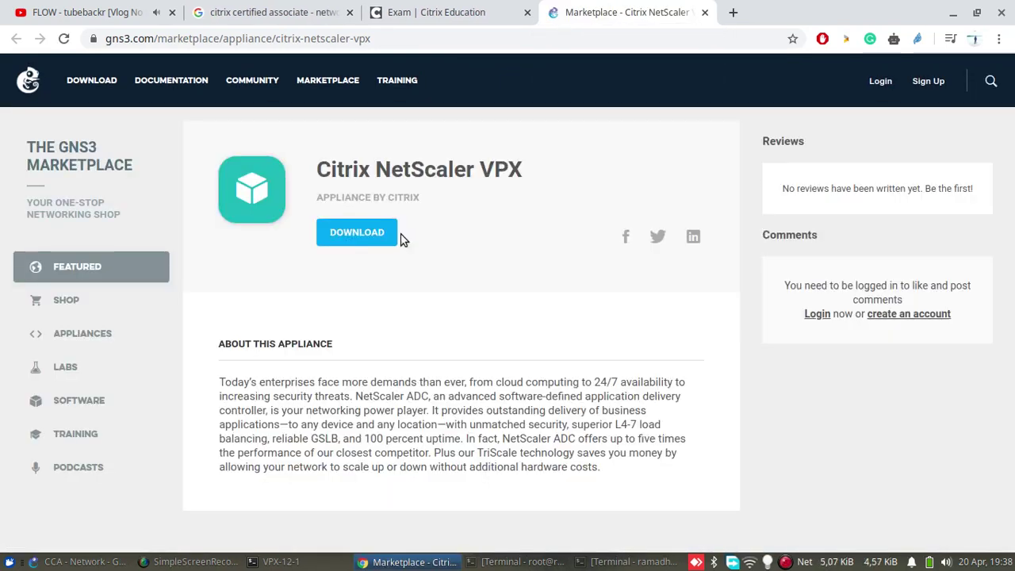
Import the citrix-netscaler-vpx.gns3a appliance file into GNS3.
{"action": "key", "text": "alt+Tab"}
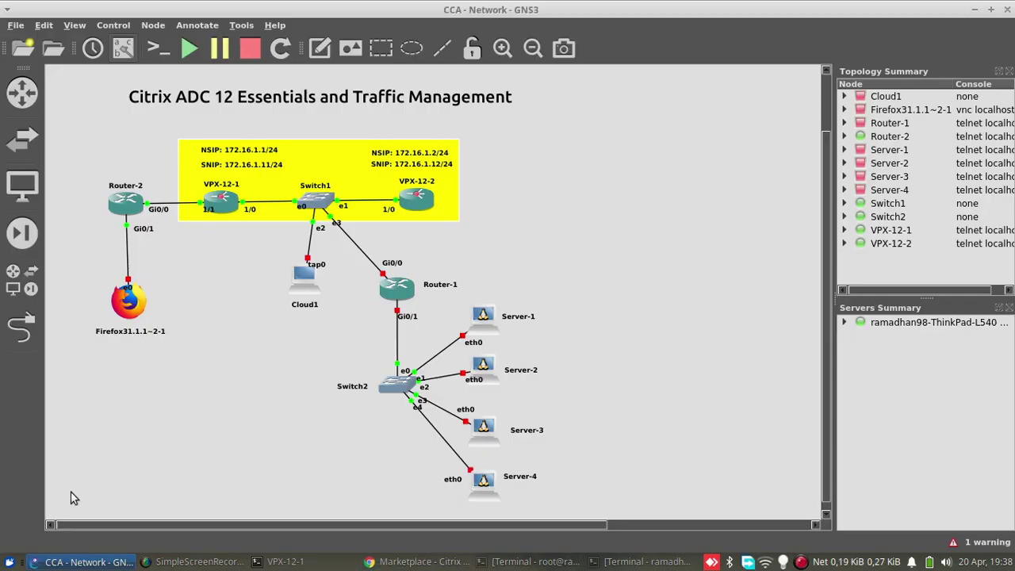
{"action": "left_click", "coordinate": [15, 25]}
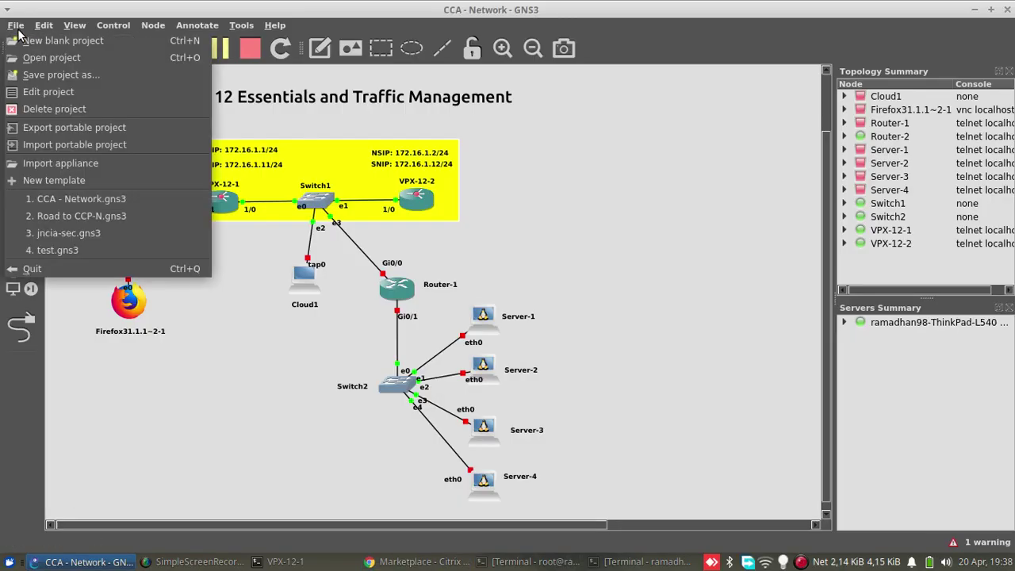
{"action": "left_click", "coordinate": [43, 163]}
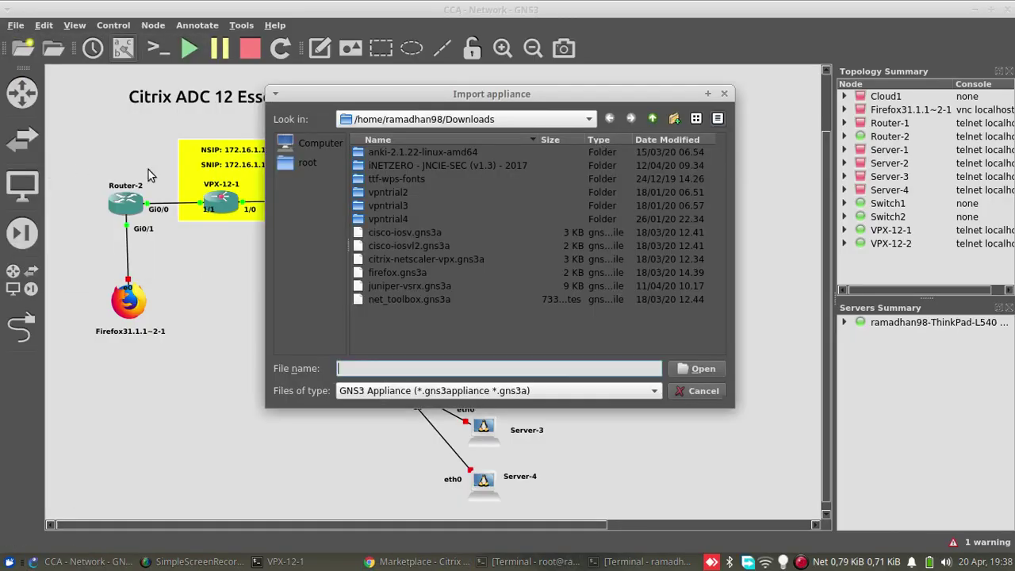
{"action": "left_click", "coordinate": [447, 262]}
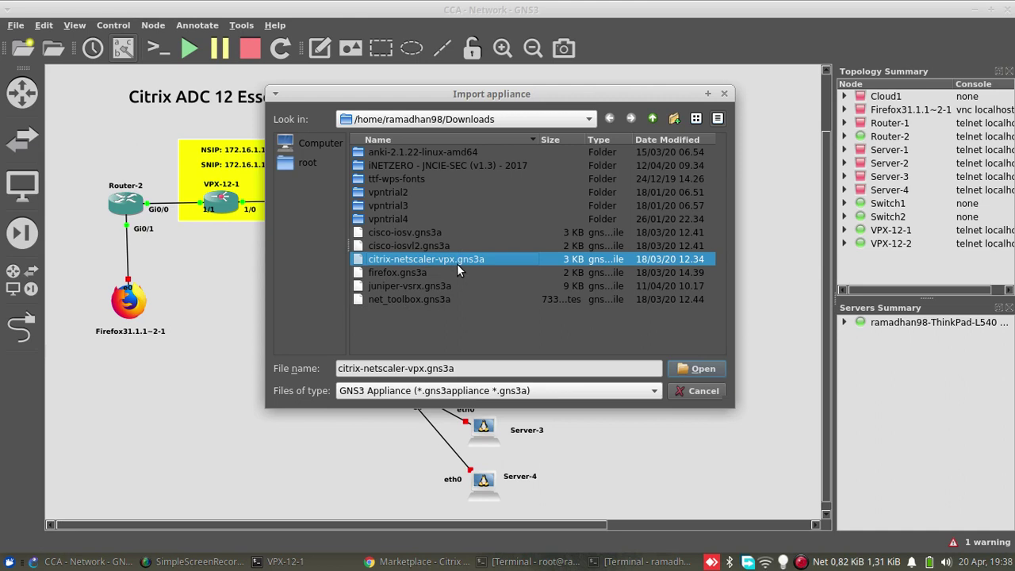
{"action": "double_click", "coordinate": [524, 262]}
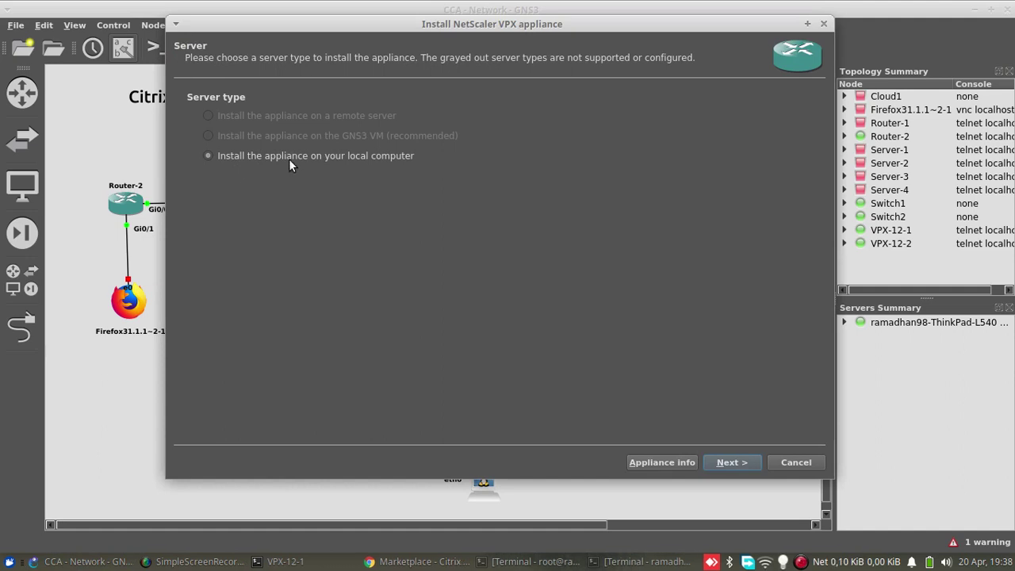
Install locally and select the found NetScaler VPX 12.0-56.20 image file.
{"action": "left_click", "coordinate": [730, 463]}
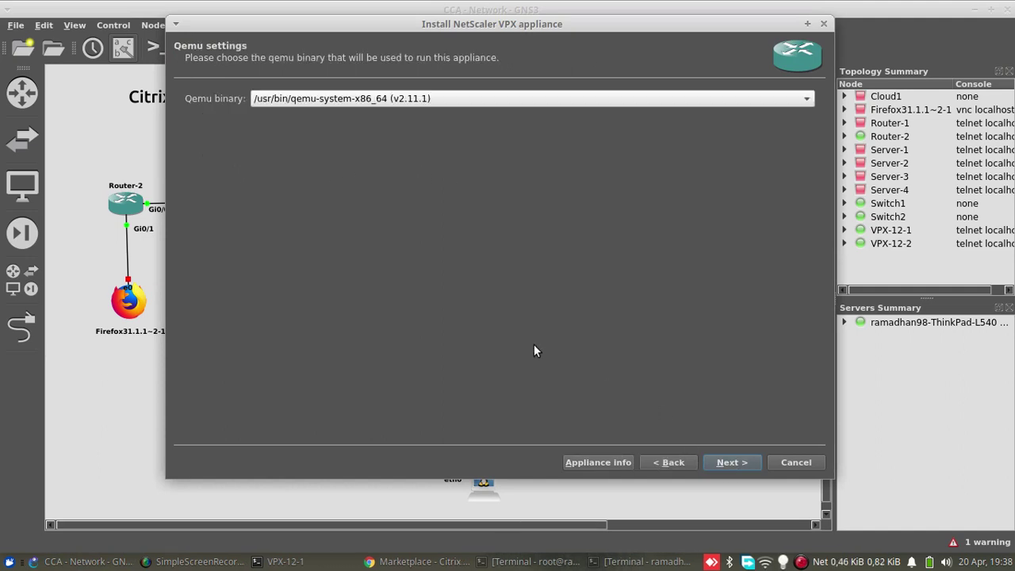
{"action": "left_click", "coordinate": [726, 459]}
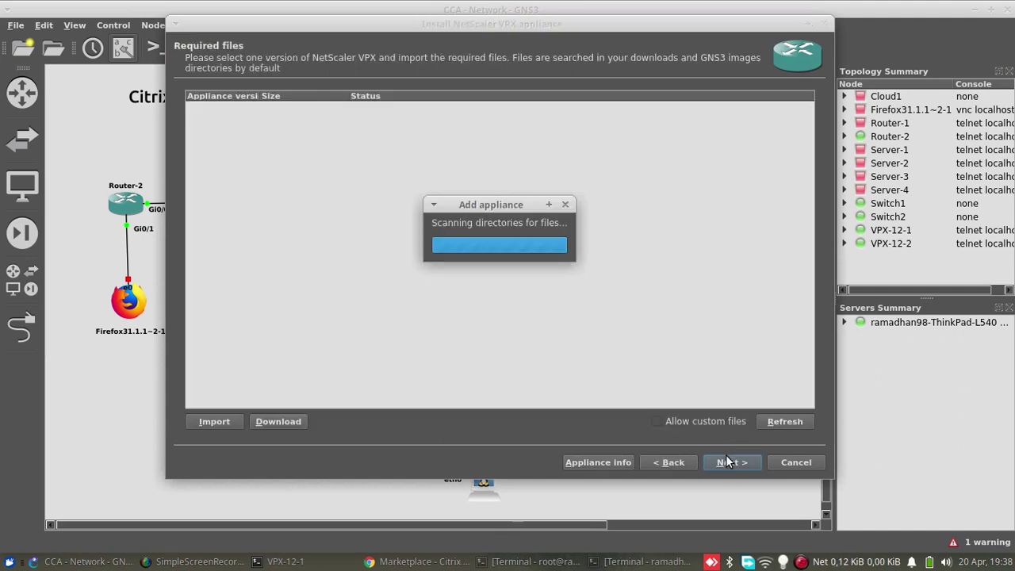
{"action": "left_click", "coordinate": [323, 109]}
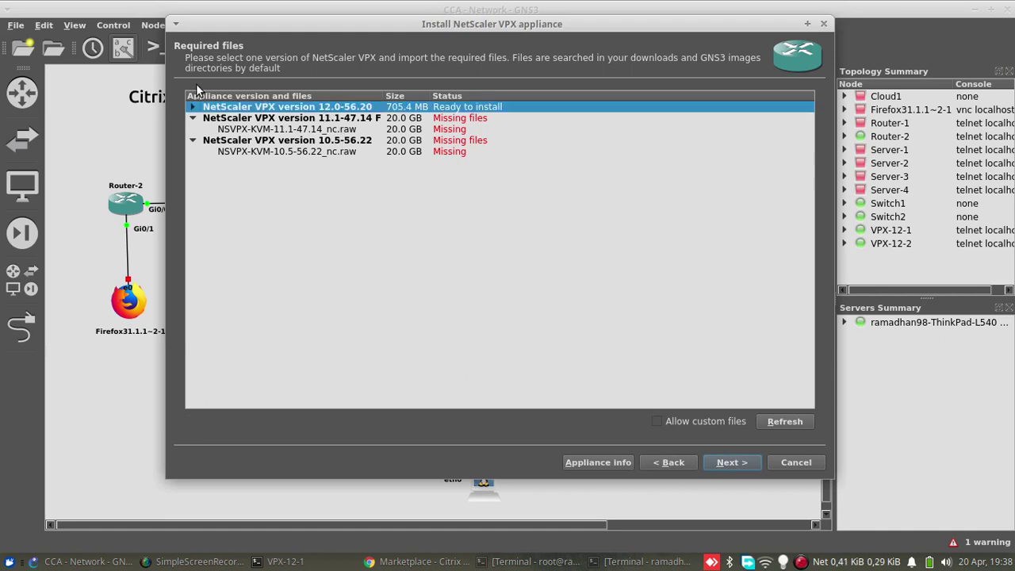
{"action": "left_click", "coordinate": [192, 106]}
{"action": "left_click", "coordinate": [295, 119]}
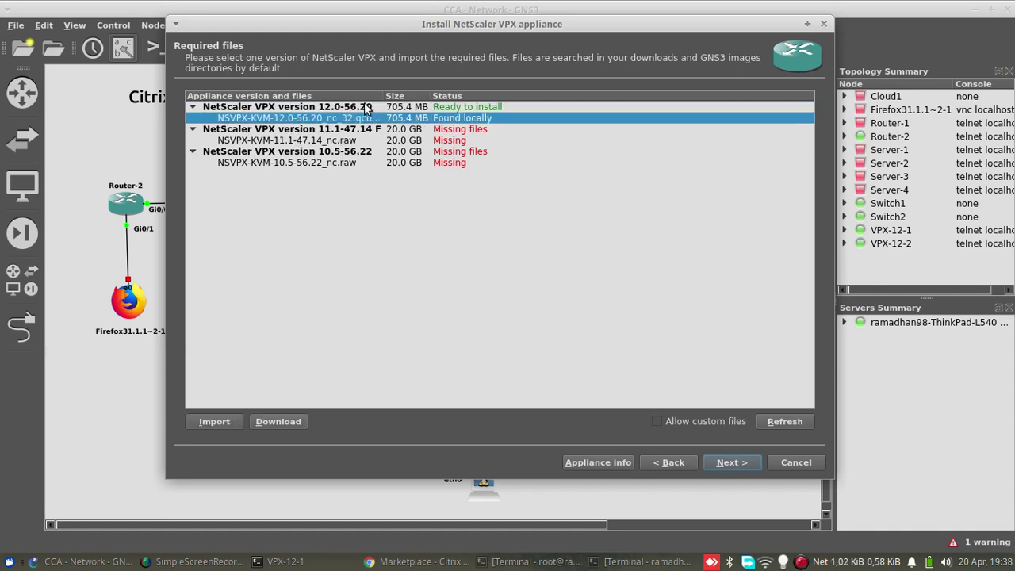
{"action": "left_click_drag", "start_coordinate": [384, 95], "coordinate": [452, 96]}
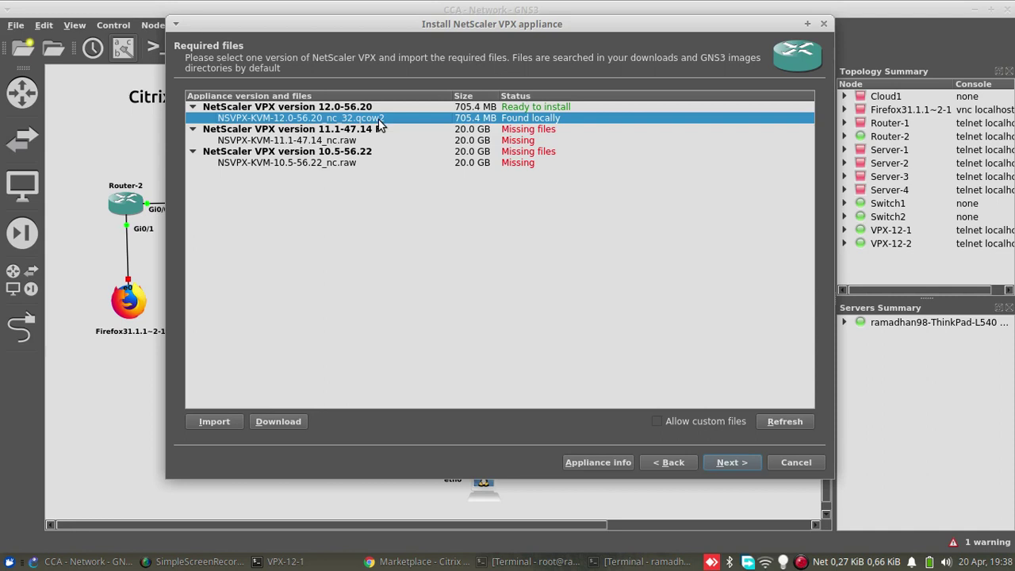
Decline installing the 12.0-56.20 appliance and cancel the installer.
{"action": "left_click", "coordinate": [714, 457]}
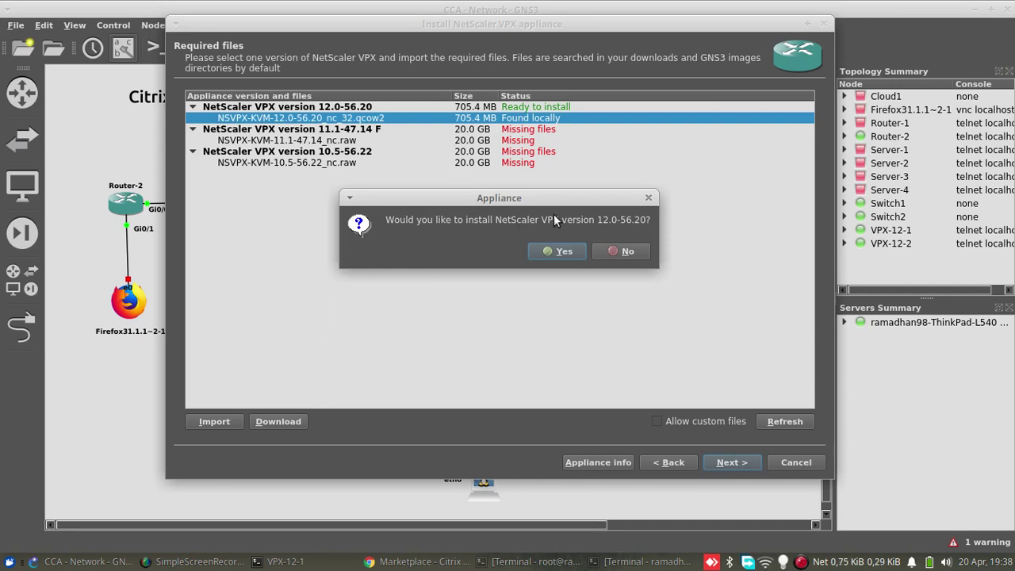
{"action": "left_click", "coordinate": [639, 252]}
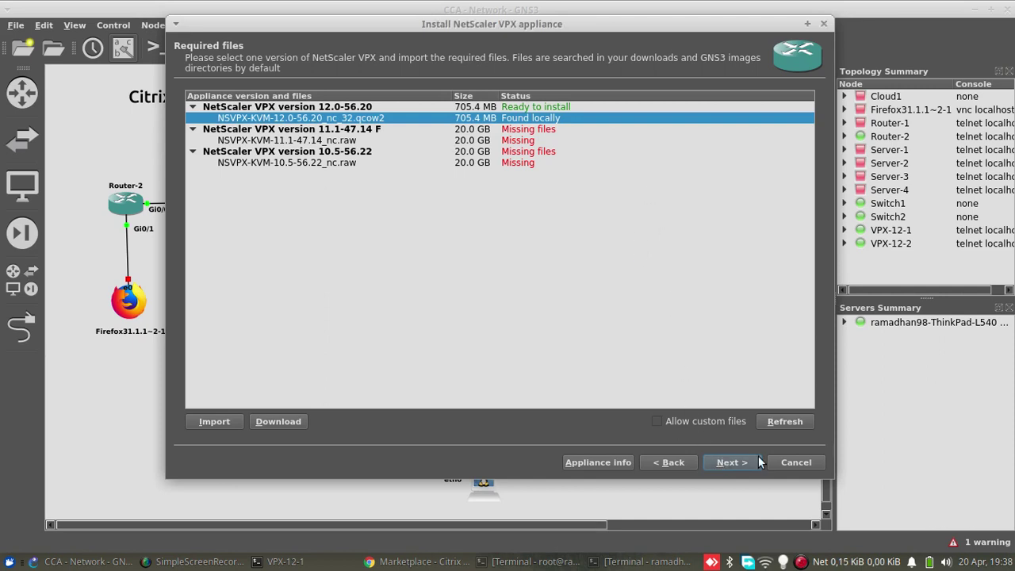
{"action": "left_click", "coordinate": [786, 462]}
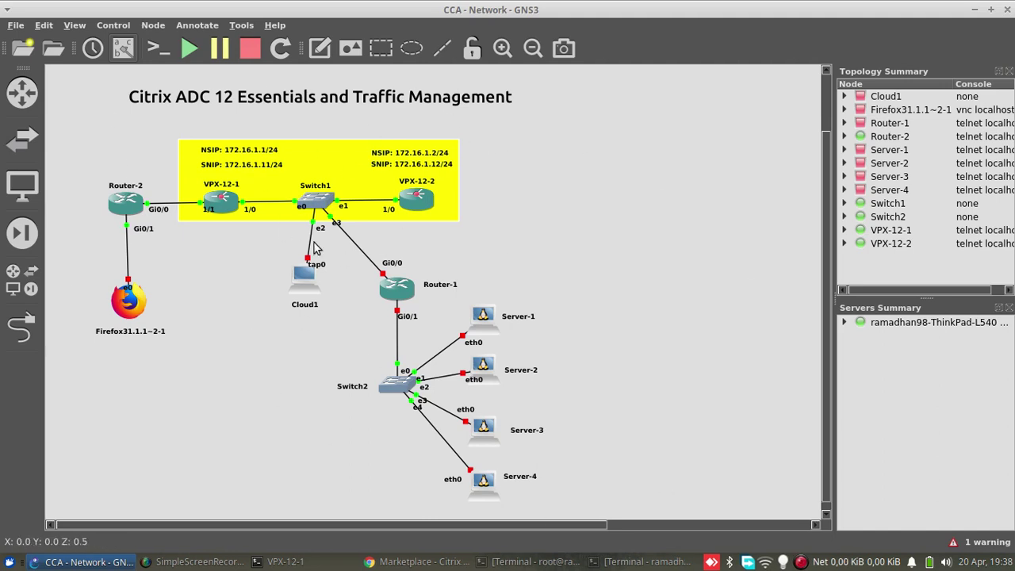
Confirm the VPX-12-1 console returns a prompt, then close it.
{"action": "double_click", "coordinate": [234, 203]}
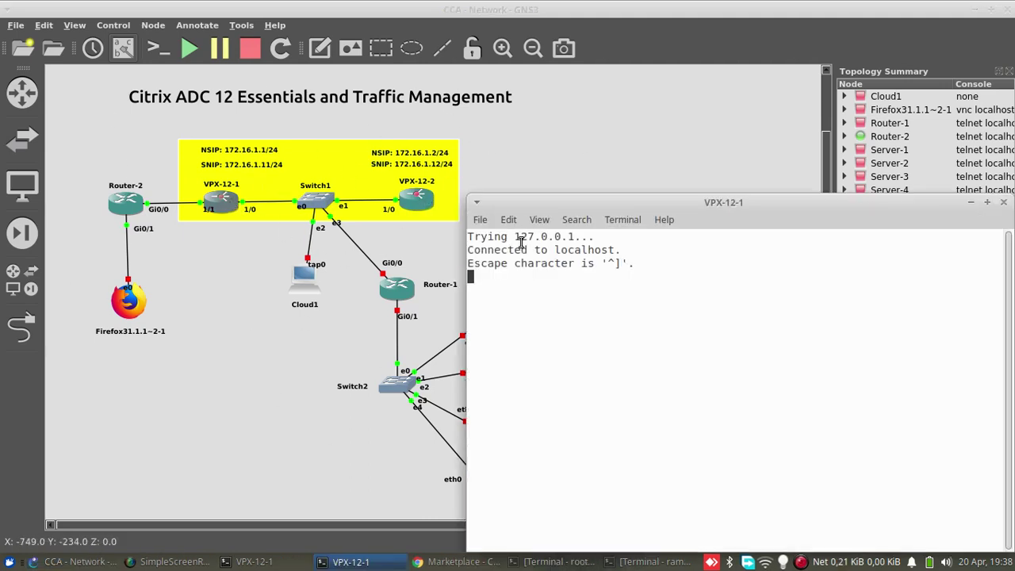
{"action": "key", "text": "Return"}
{"action": "key", "text": "Return"}
{"action": "key", "text": "Return"}
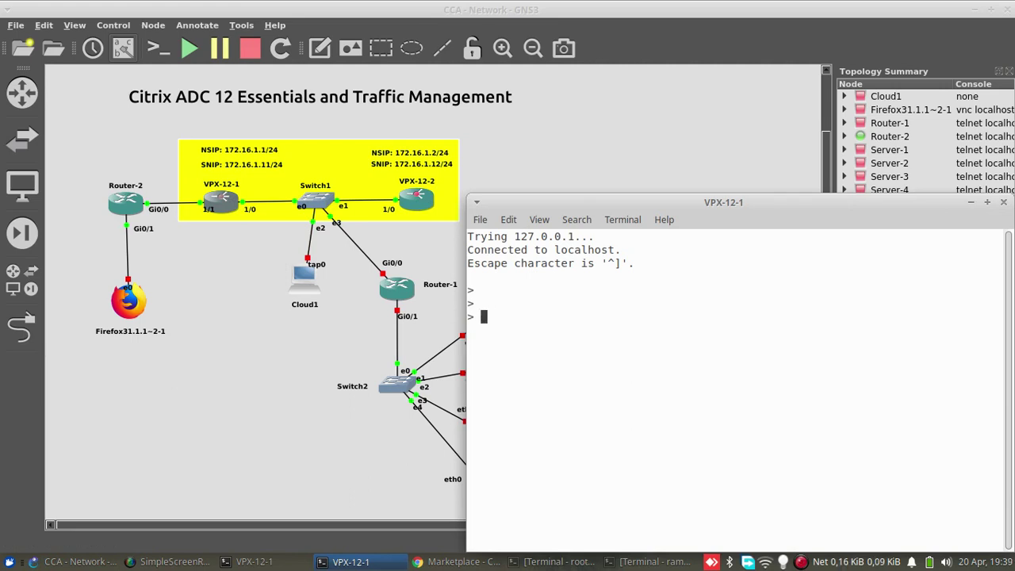
{"action": "left_click", "coordinate": [1003, 202]}
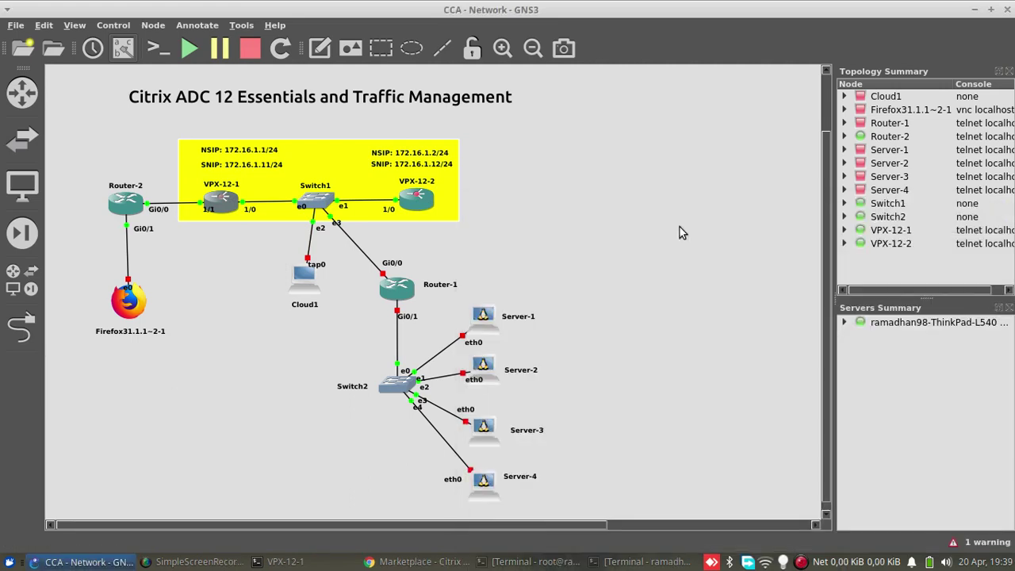
Log in to the VPX-12-2 console as nsroot with its password.
{"action": "double_click", "coordinate": [435, 199]}
{"action": "left_click_drag", "start_coordinate": [622, 203], "coordinate": [558, 166]}
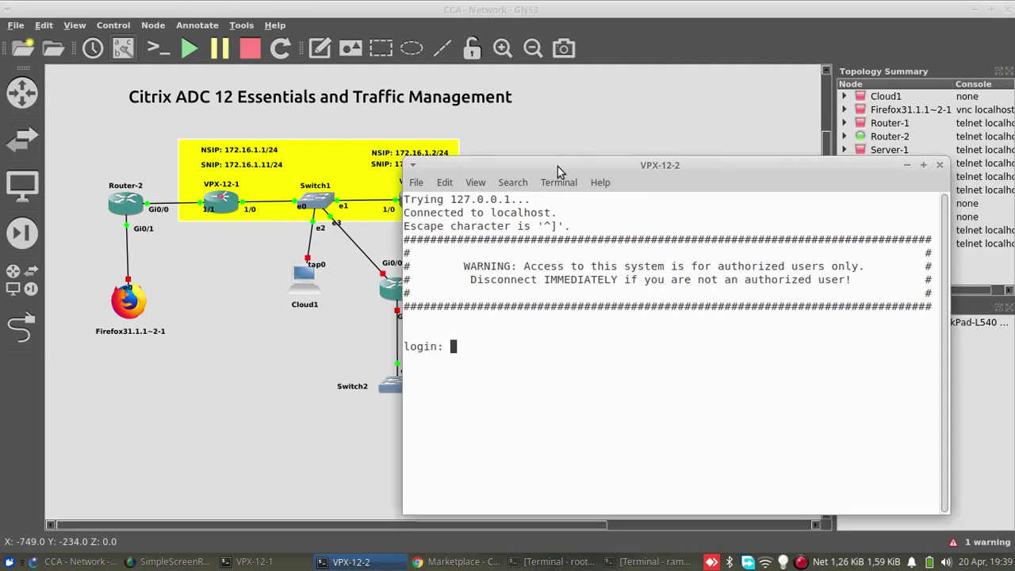
{"action": "type", "text": "nsrot"}
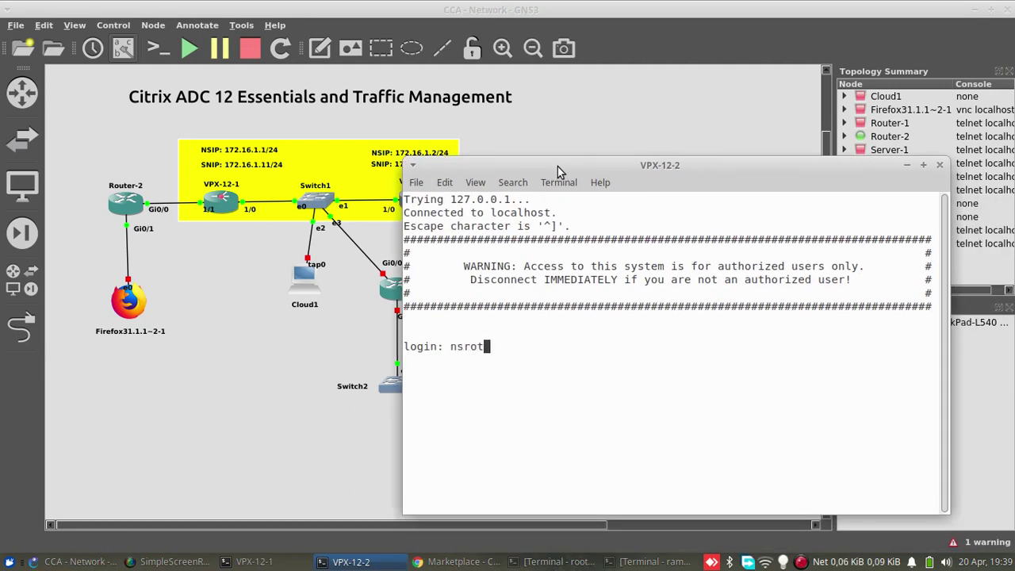
{"action": "key", "text": "BackSpace"}
{"action": "type", "text": "ot"}
{"action": "key", "text": "Return"}
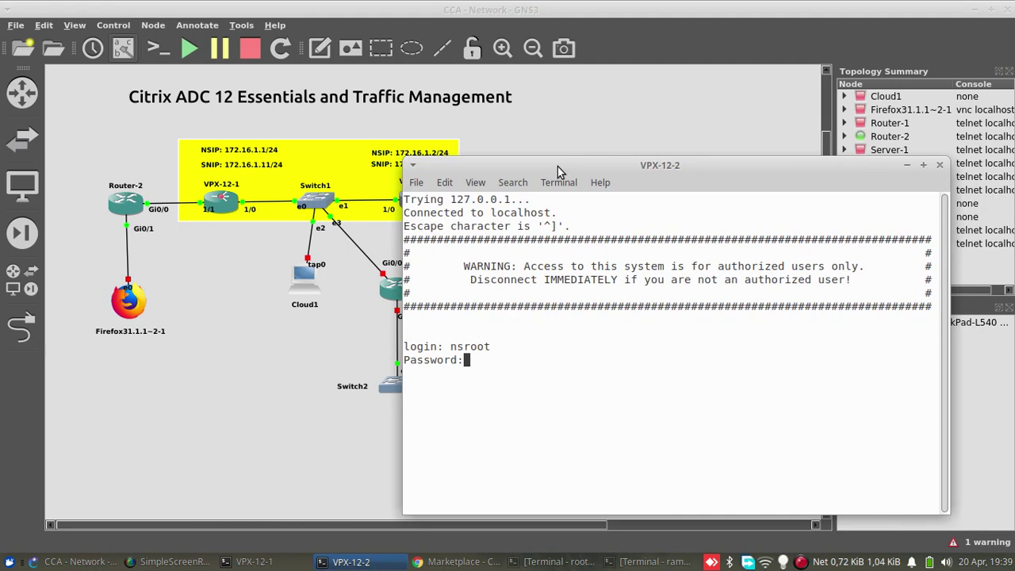
{"action": "key", "text": "Return"}
{"action": "key", "text": "Return"}
{"action": "key", "text": "Return"}
{"action": "key", "text": "Return"}
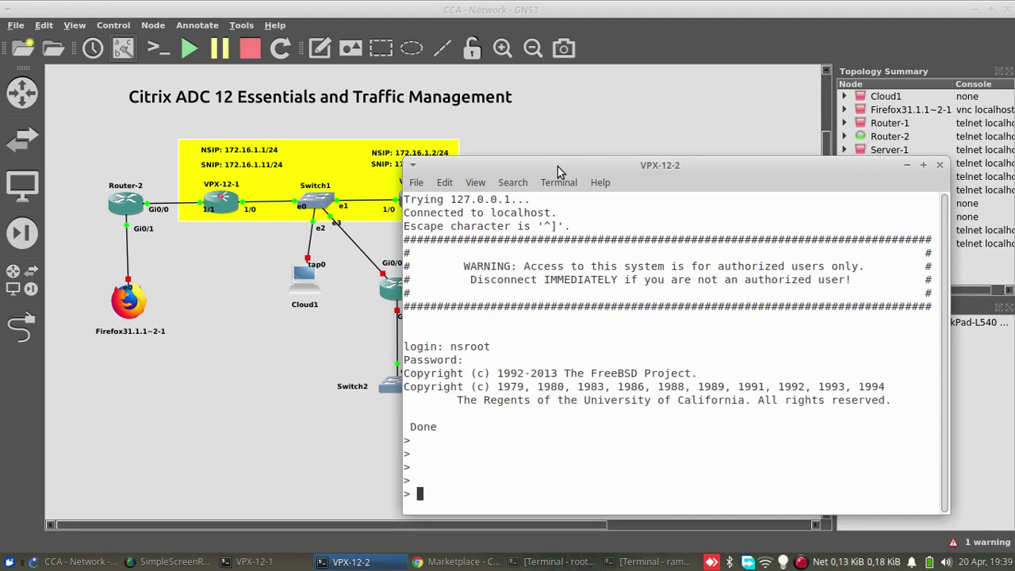
Return to the Citrix ADC 12 exam tab in Chrome and scroll through its sections.
{"action": "left_click", "coordinate": [603, 143]}
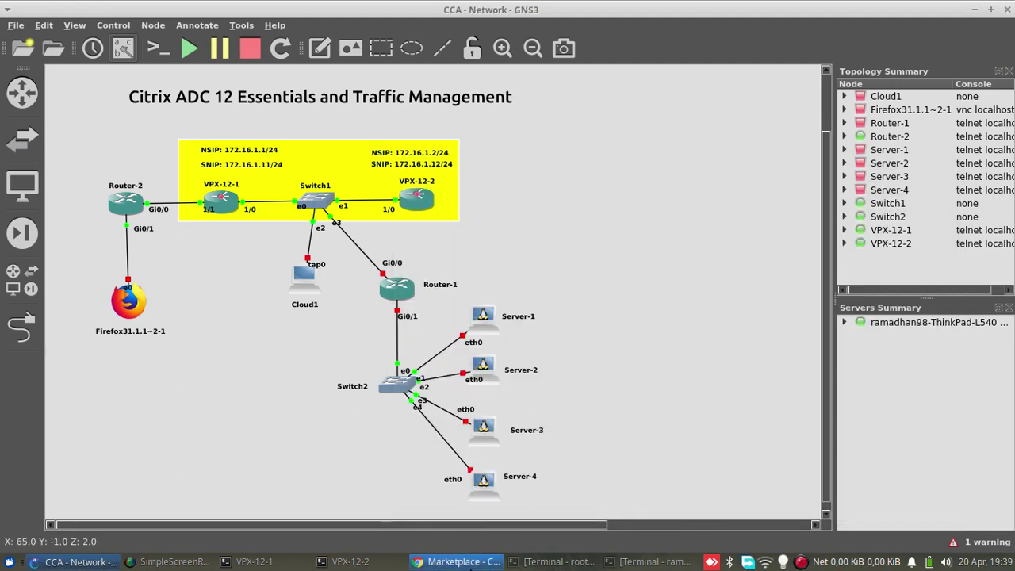
{"action": "left_click", "coordinate": [471, 565]}
{"action": "left_click", "coordinate": [405, 9]}
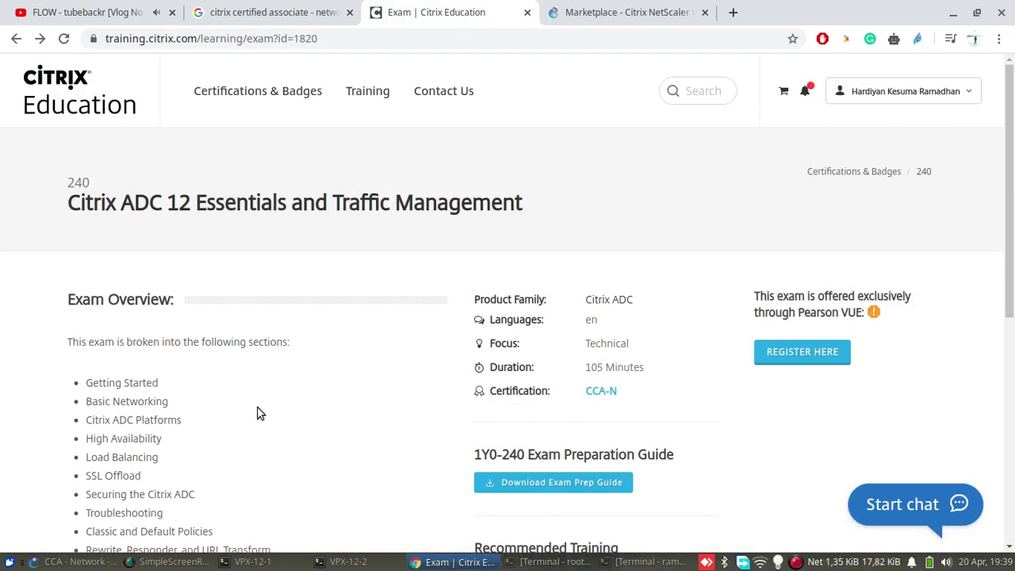
{"action": "scroll", "coordinate": [249, 401], "scroll_direction": "down", "scroll_amount": 2}
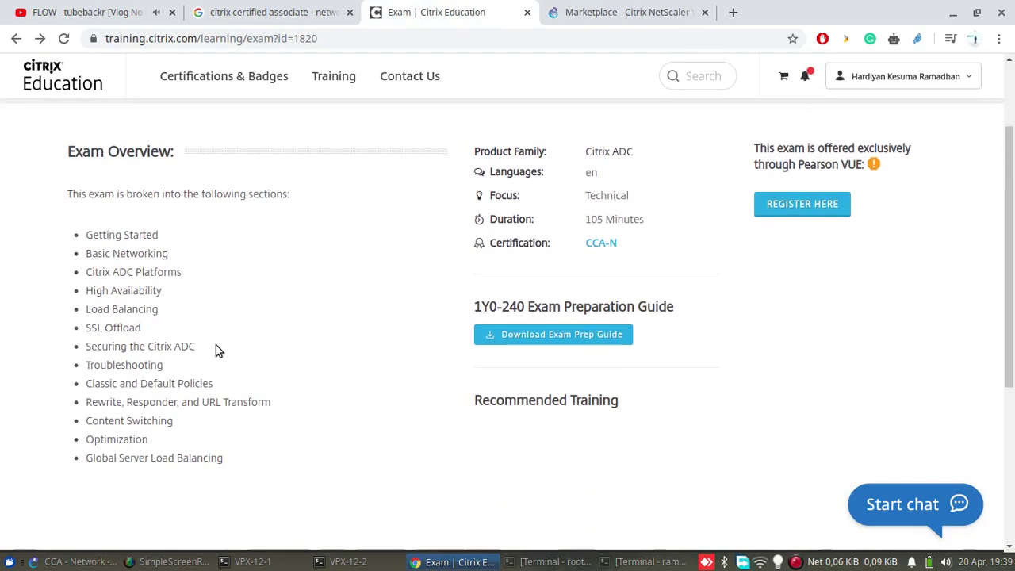
{"action": "scroll", "coordinate": [216, 345], "scroll_direction": "down", "scroll_amount": 1}
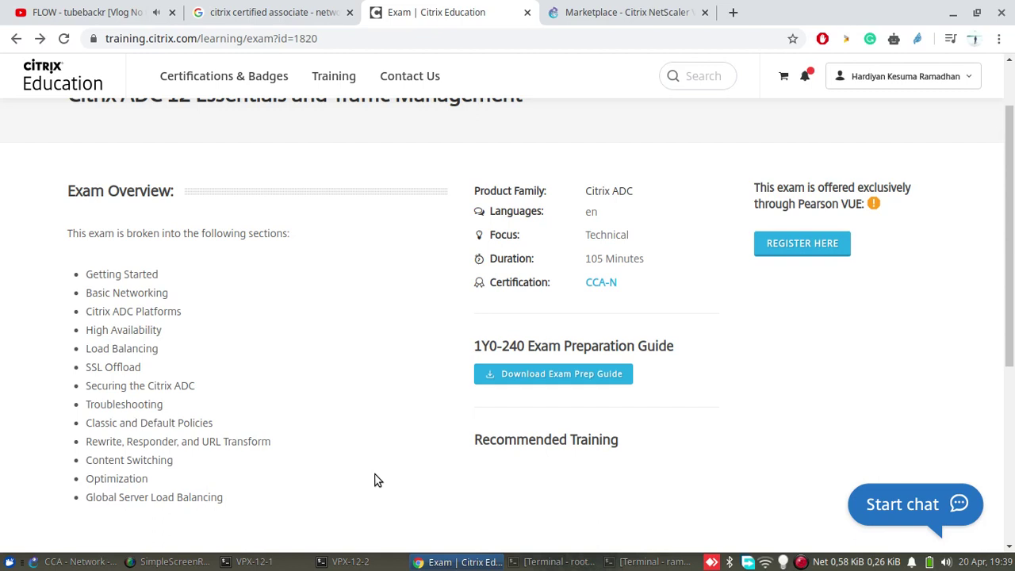
{"action": "scroll", "coordinate": [222, 208], "scroll_direction": "up", "scroll_amount": 3}
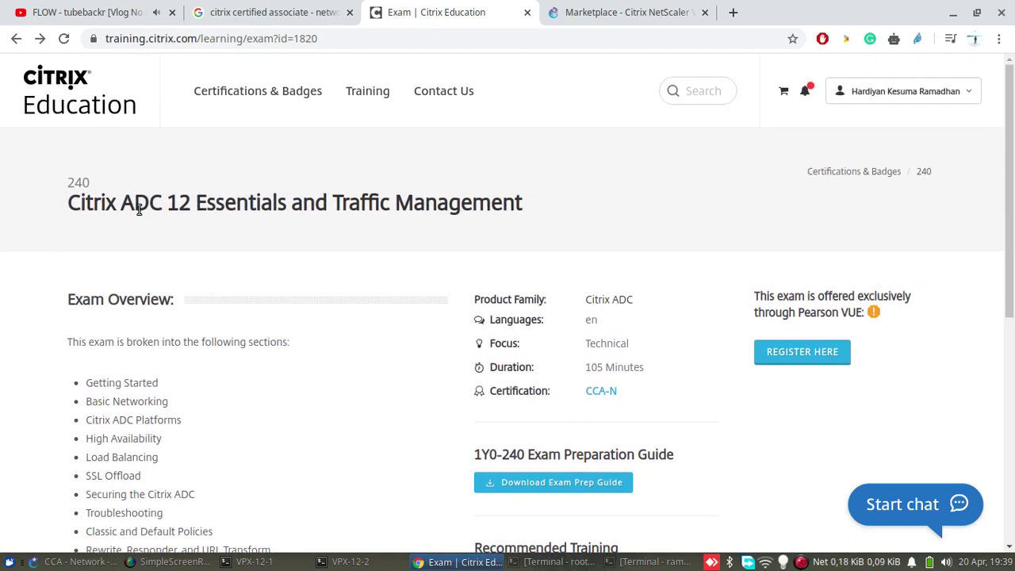